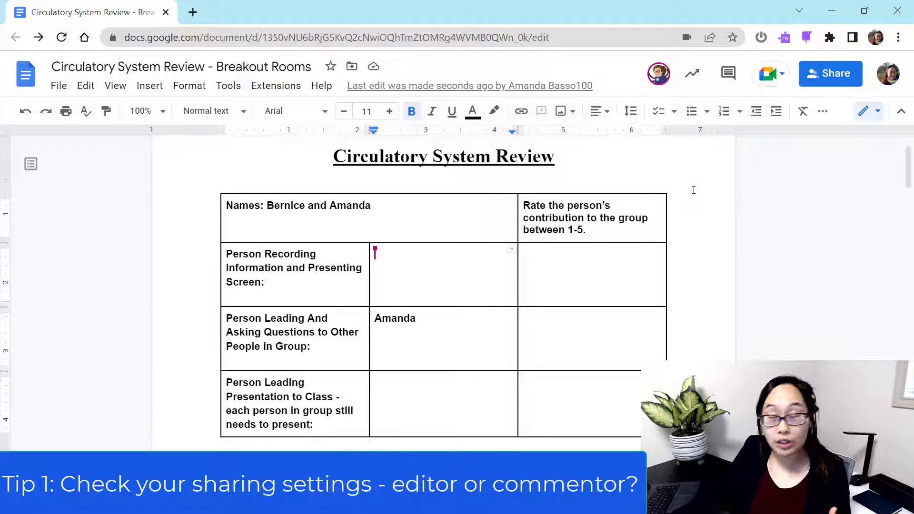
# Check the document's sharing settings and leave the collaborator's access role as Editor.
pyautogui.click(834, 76)
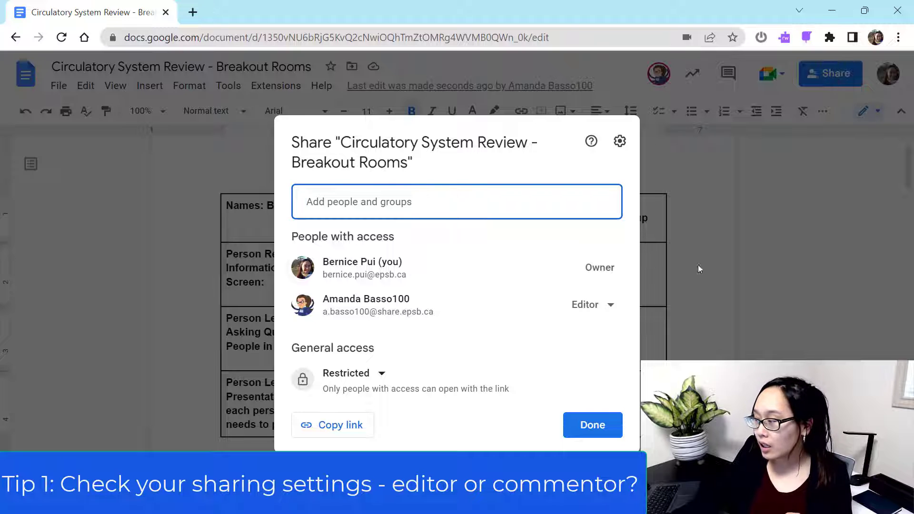
pyautogui.click(607, 307)
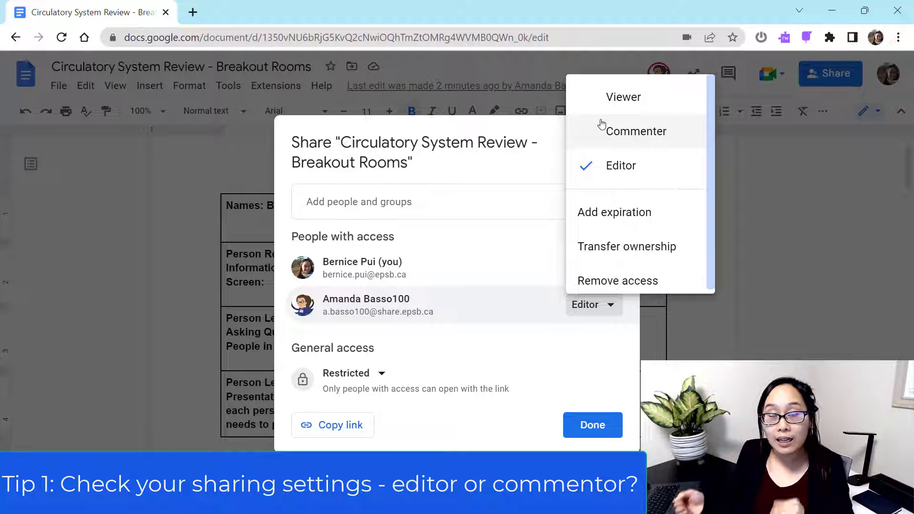
pyautogui.click(656, 173)
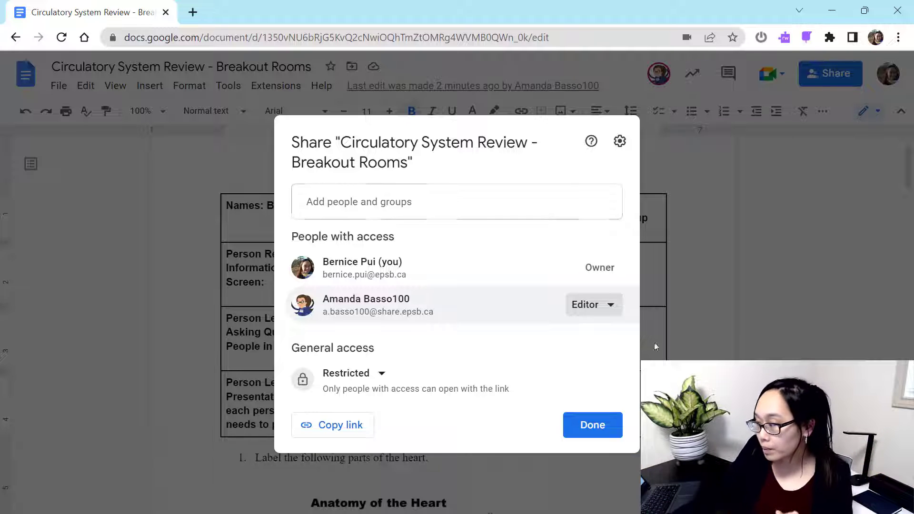
pyautogui.click(596, 428)
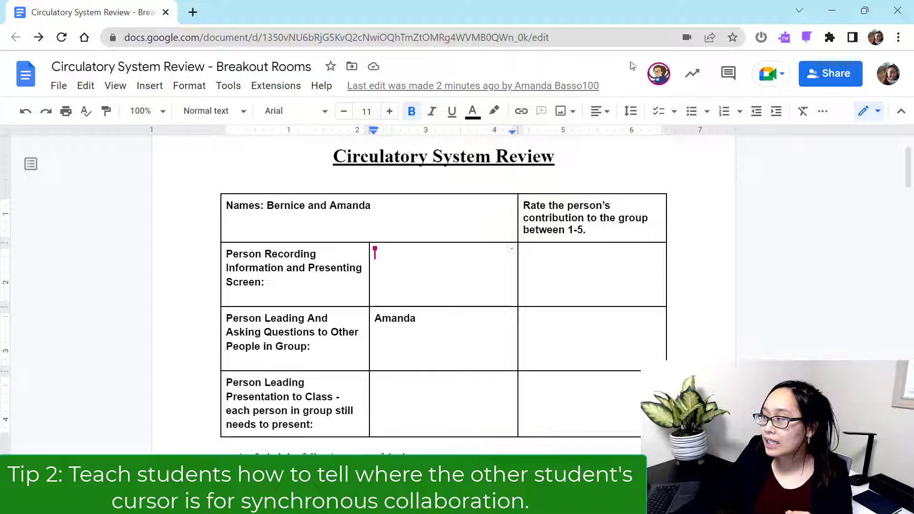
# Jump to the collaborator's cursor position and enter the recorder's first name beside "Person Recording Information and Presenting Screen".
pyautogui.moveTo(651, 76)
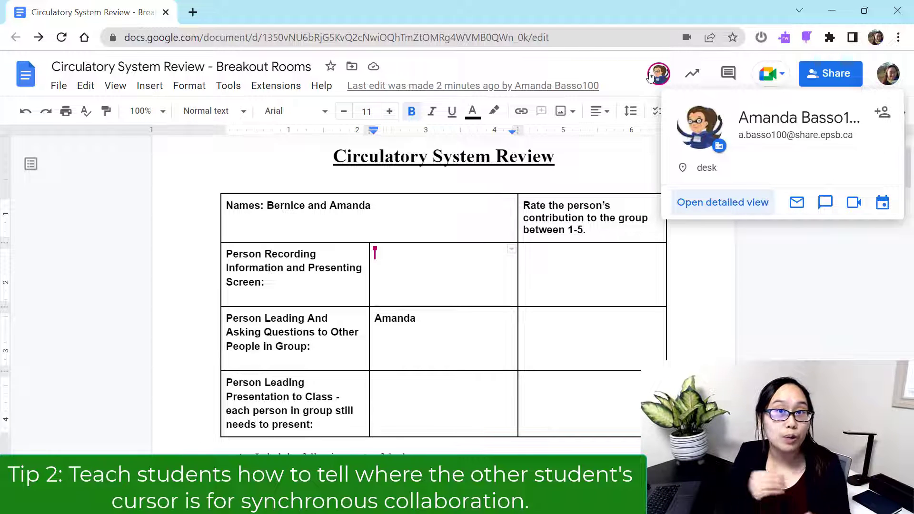
pyautogui.click(657, 74)
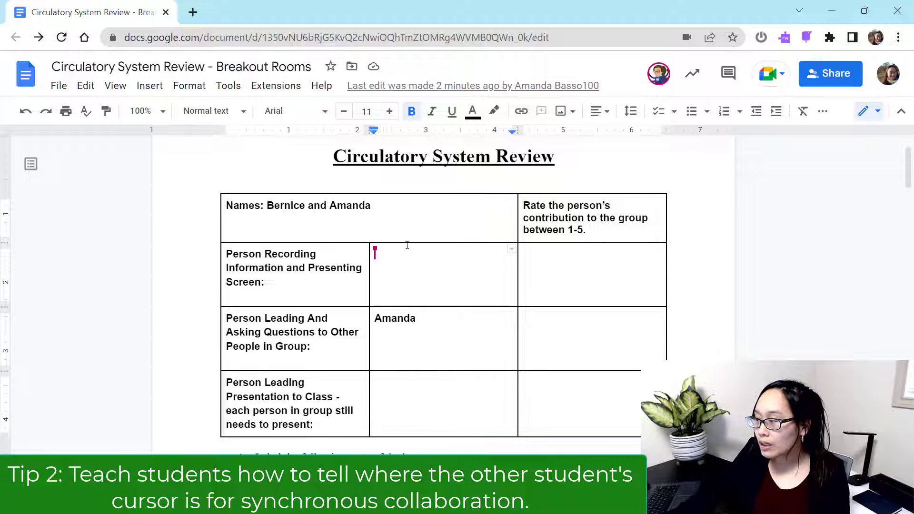
pyautogui.write('Bernice')
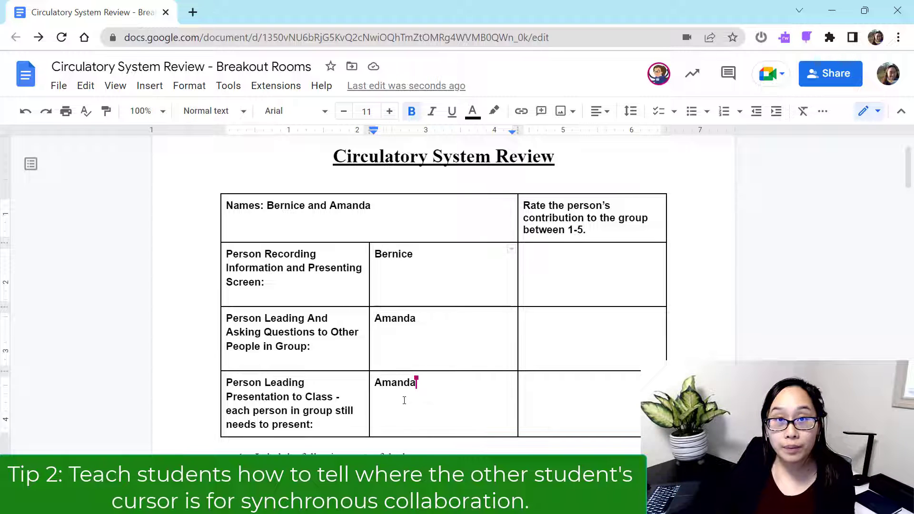
# Examine the detailed version history, including the December 13, 3:30 PM version, and return to the document.
pyautogui.moveTo(436, 387)
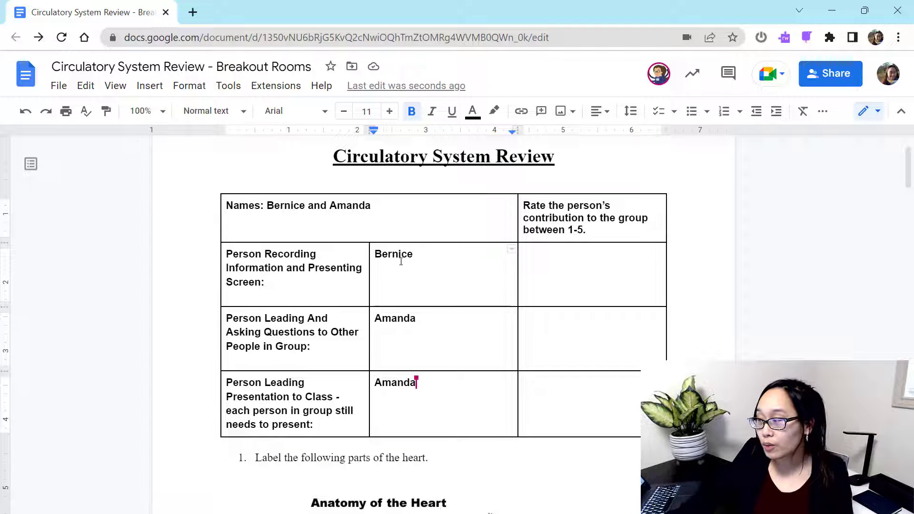
pyautogui.click(408, 88)
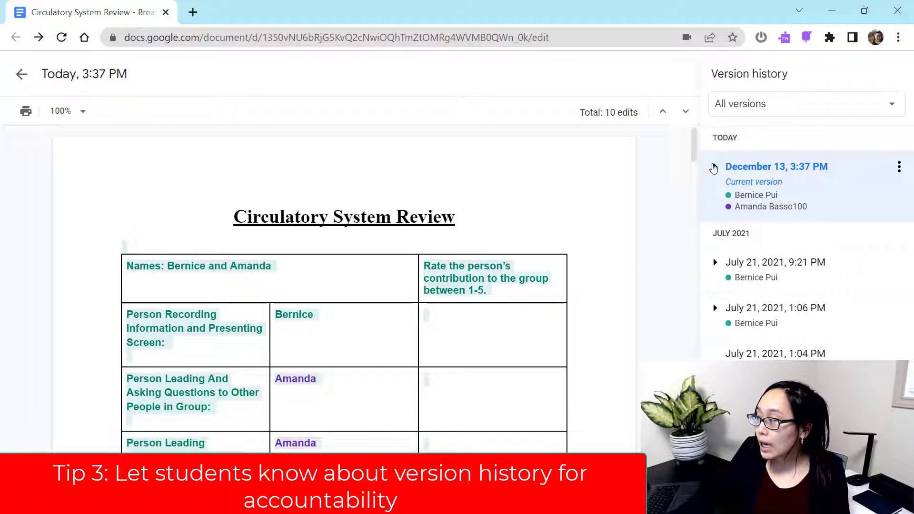
pyautogui.click(716, 171)
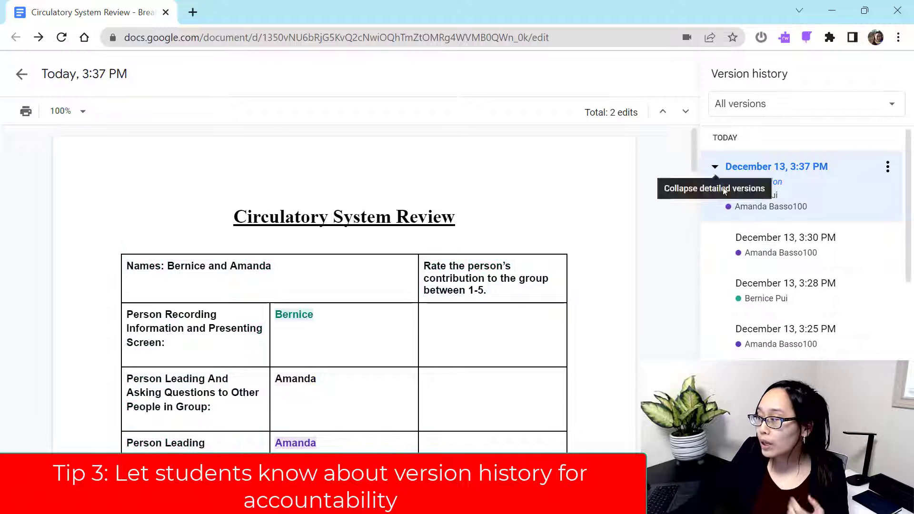
pyautogui.click(789, 250)
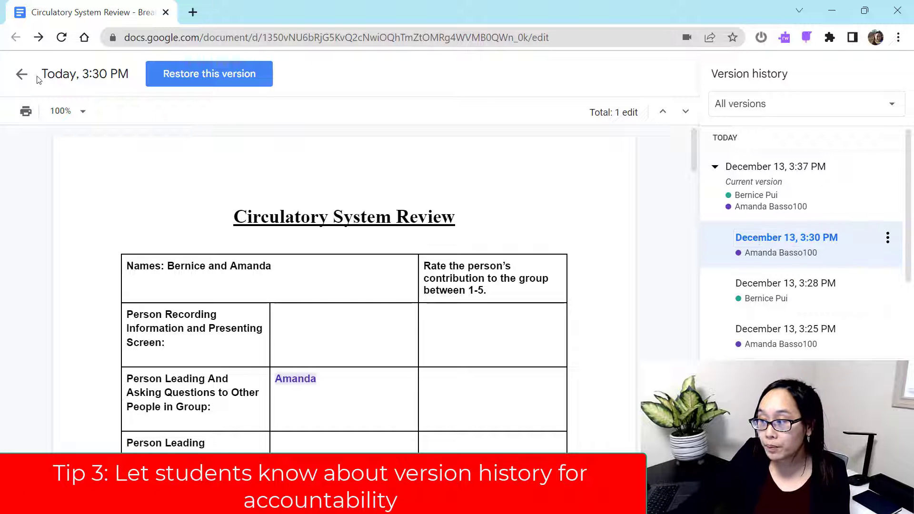
pyautogui.click(22, 75)
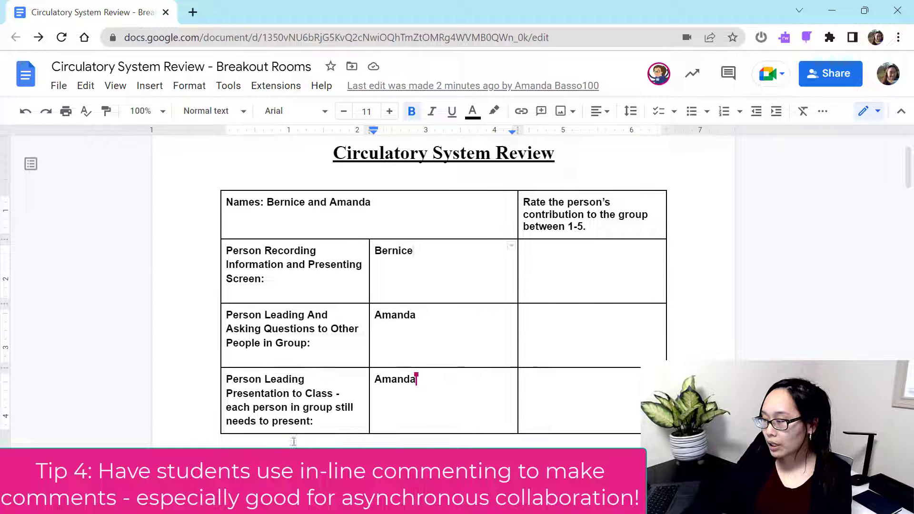
# Comment on "following parts of the heart." in question 1 with "I don't quite get this question - can you look at this?".
pyautogui.scroll(-2, 304, 387)
pyautogui.moveTo(300, 388); pyautogui.dragTo(433, 388)
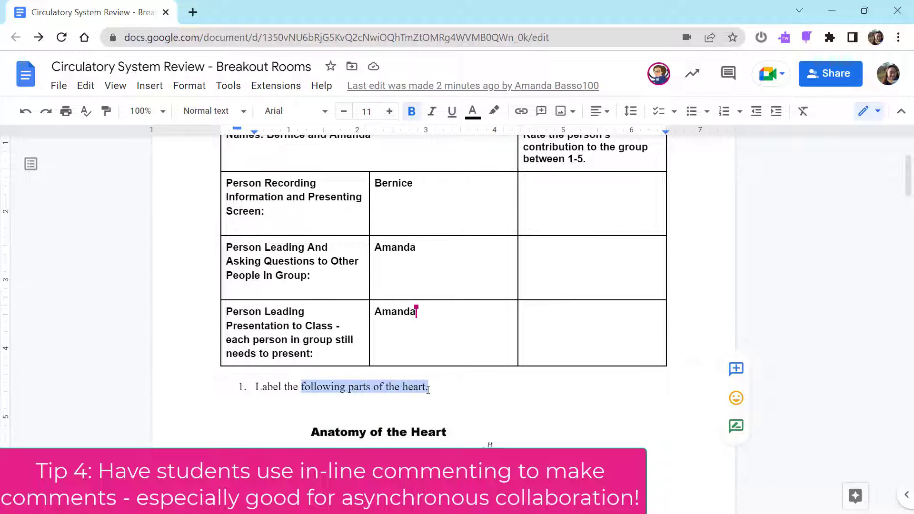
pyautogui.click(736, 371)
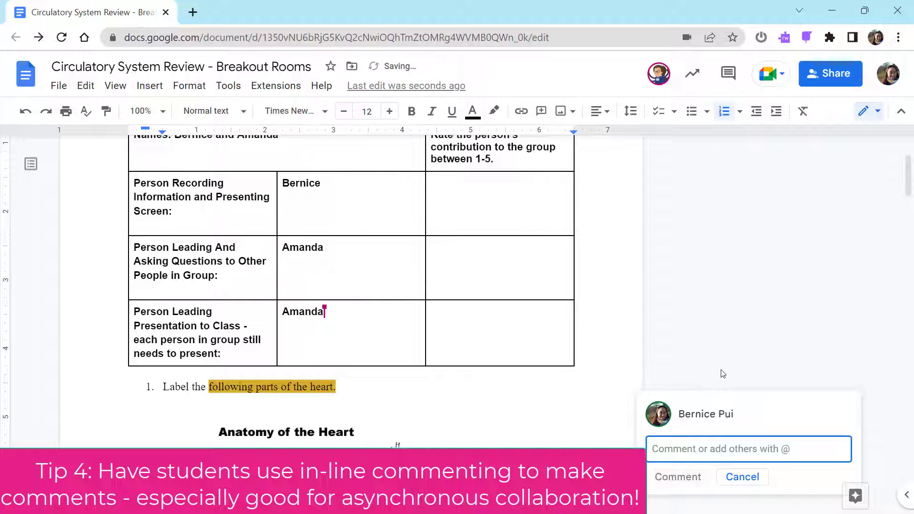
pyautogui.write("I don't quite get this question - ")
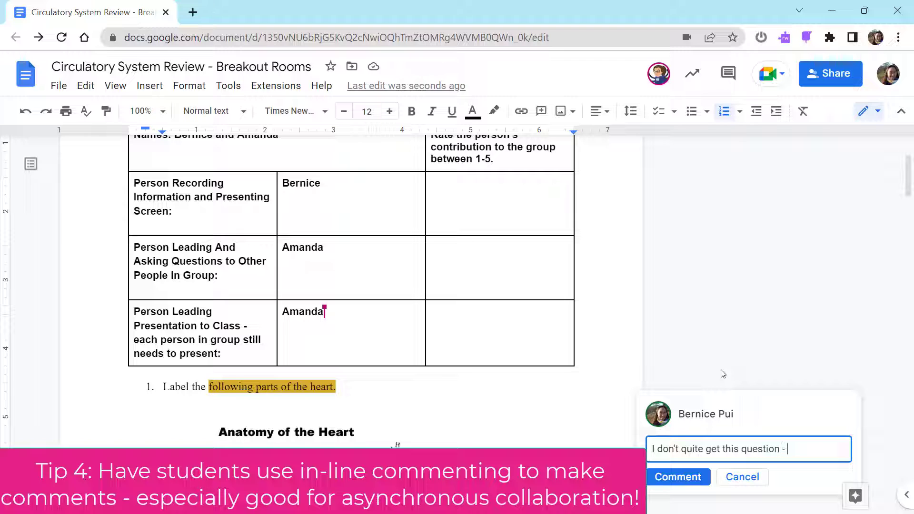
pyautogui.write('can you look at this?')
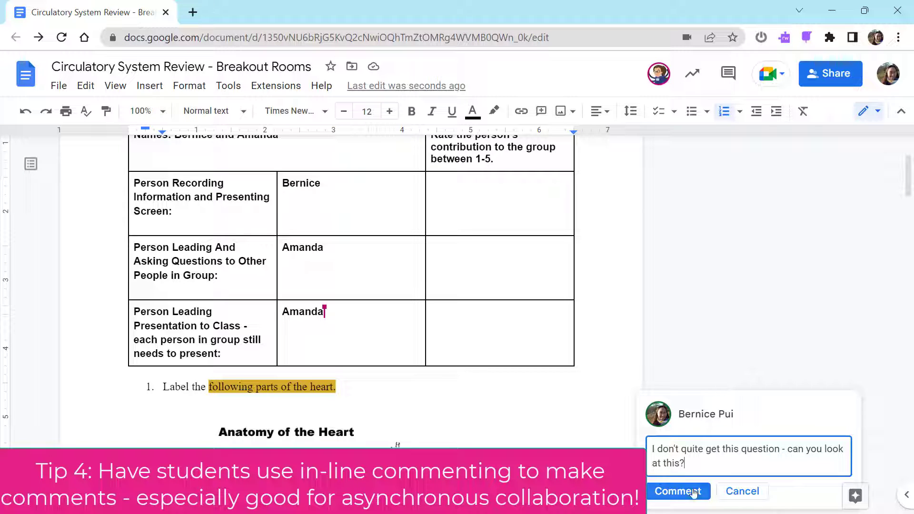
pyautogui.click(695, 491)
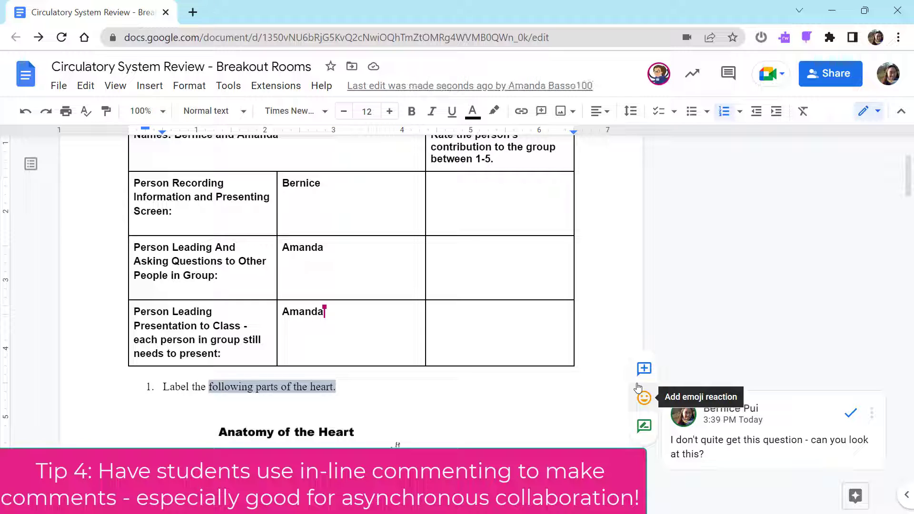
# Reply to the comment thread on question 1 with an @-mention of the collaborator.
pyautogui.scroll(-1, 690, 337)
pyautogui.scroll(-3, 690, 337)
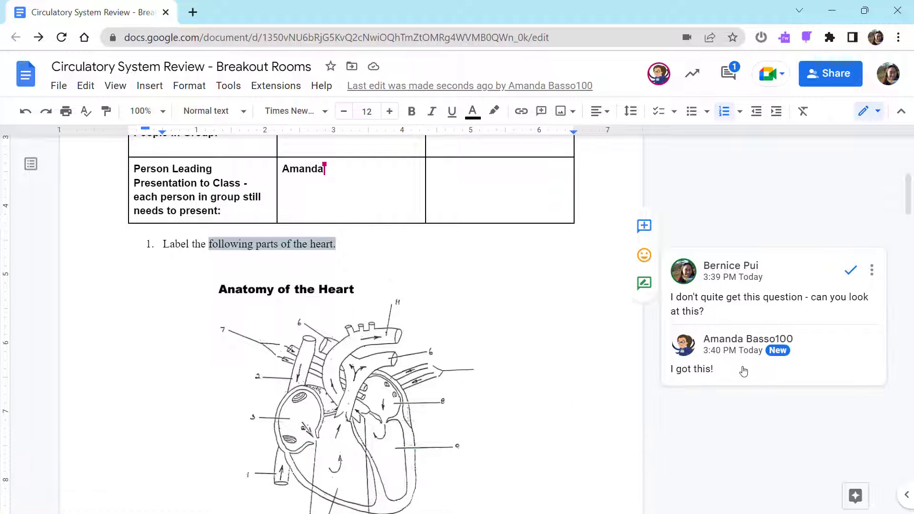
pyautogui.click(744, 371)
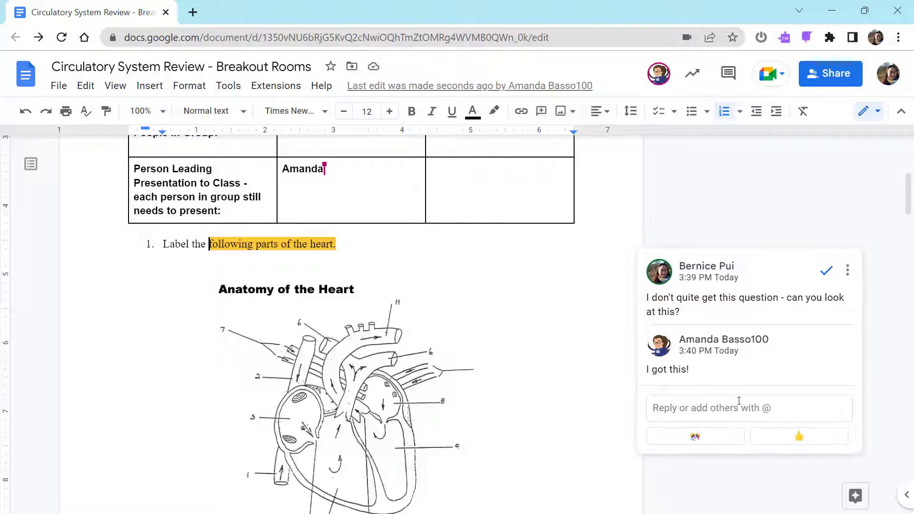
pyautogui.click(723, 408)
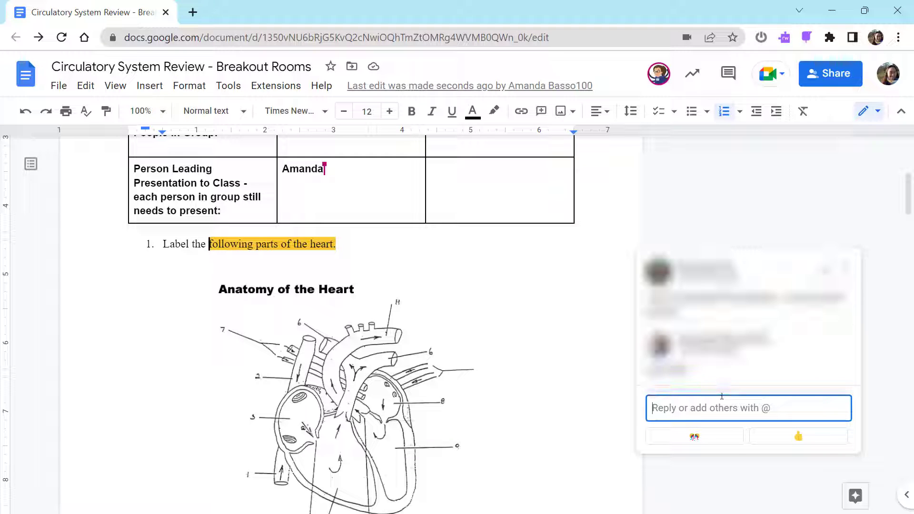
pyautogui.write('@')
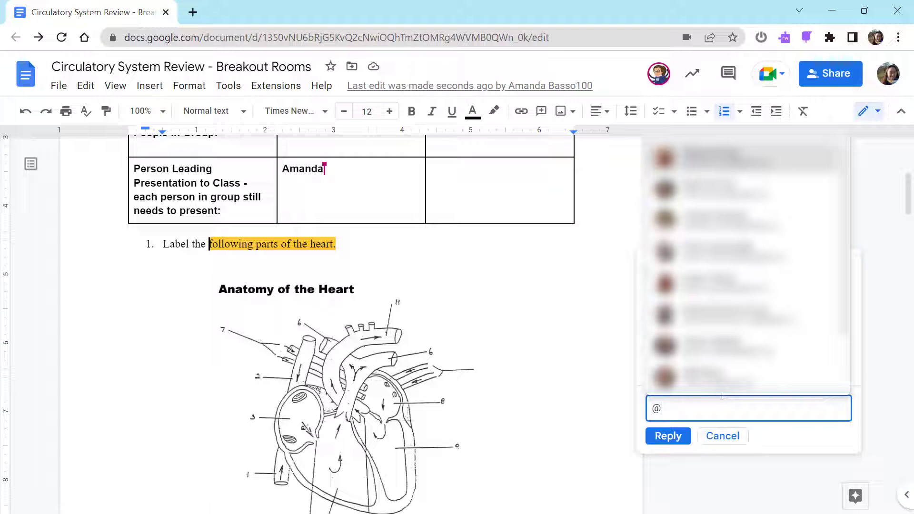
pyautogui.write('amanda')
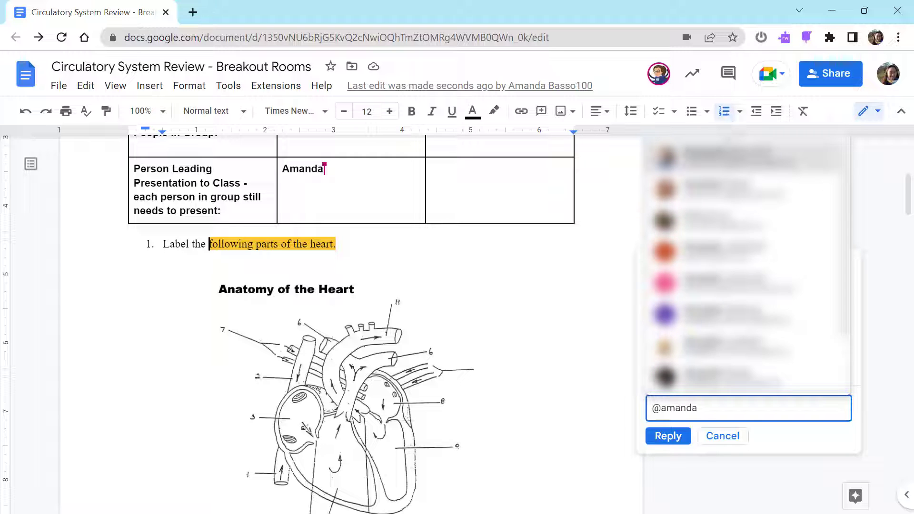
pyautogui.press('Return')
pyautogui.click(667, 460)
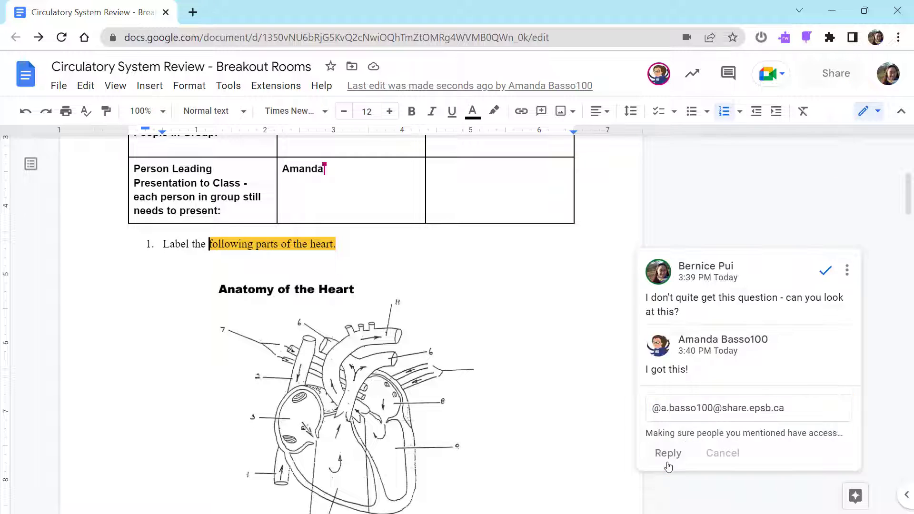
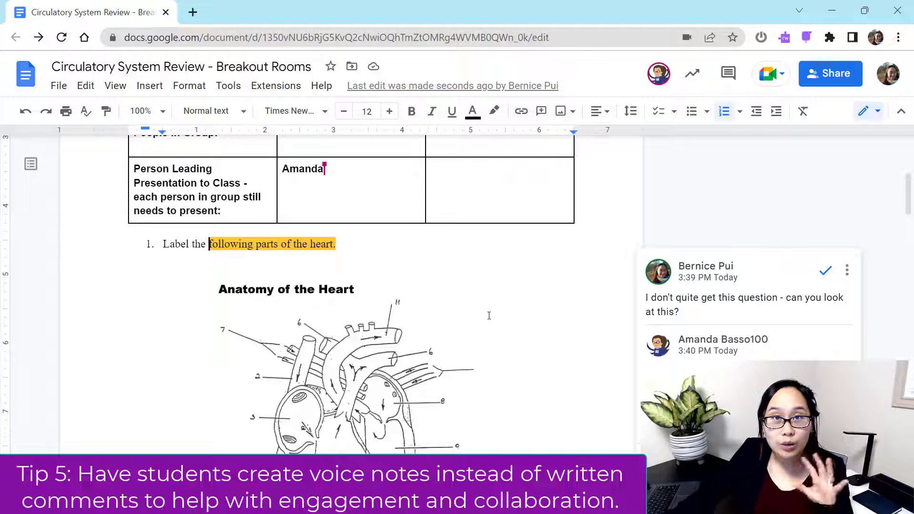
# Record a voice note and submit it as a comment on the "Person Leading Presentation to Class" table cell.
pyautogui.scroll(5, 489, 315)
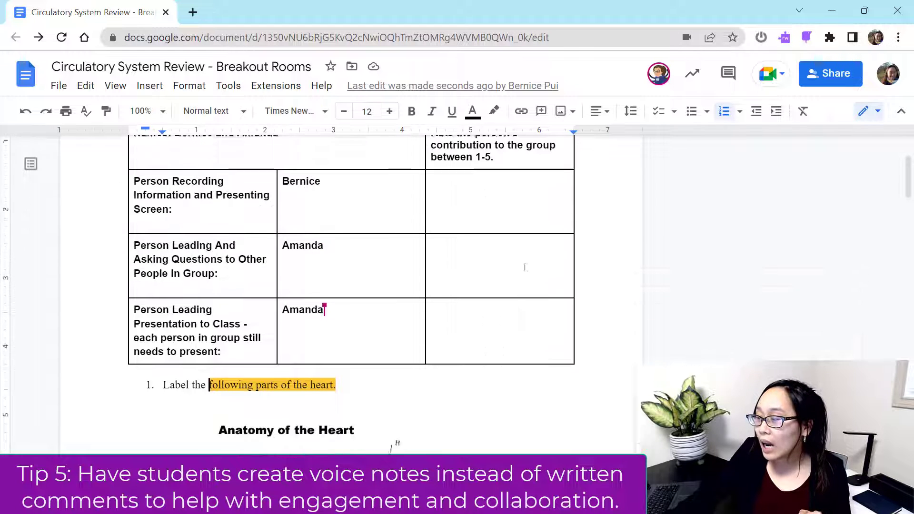
pyautogui.click(785, 38)
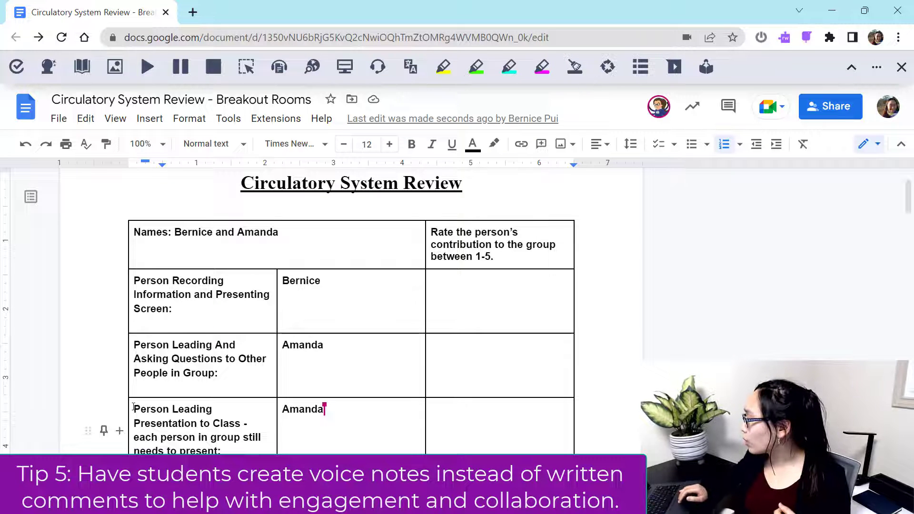
pyautogui.moveTo(133, 408); pyautogui.dragTo(219, 445)
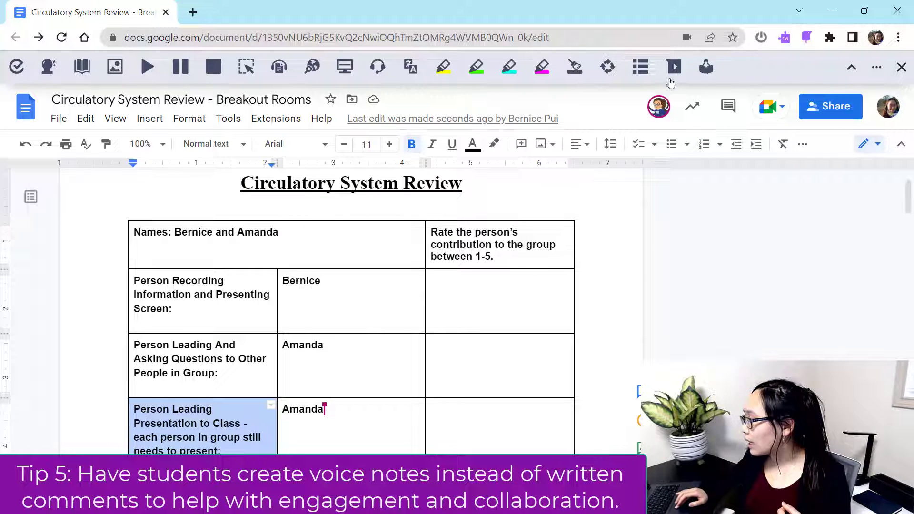
pyautogui.click(672, 71)
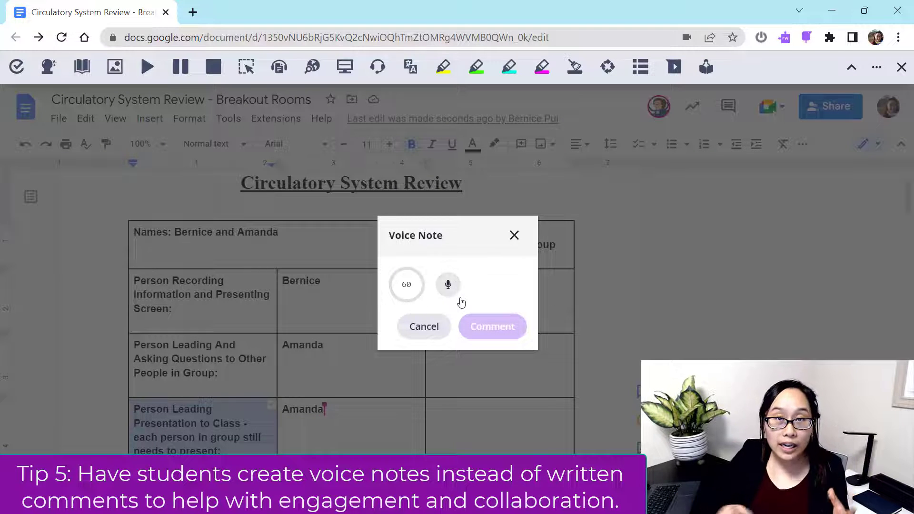
pyautogui.click(441, 286)
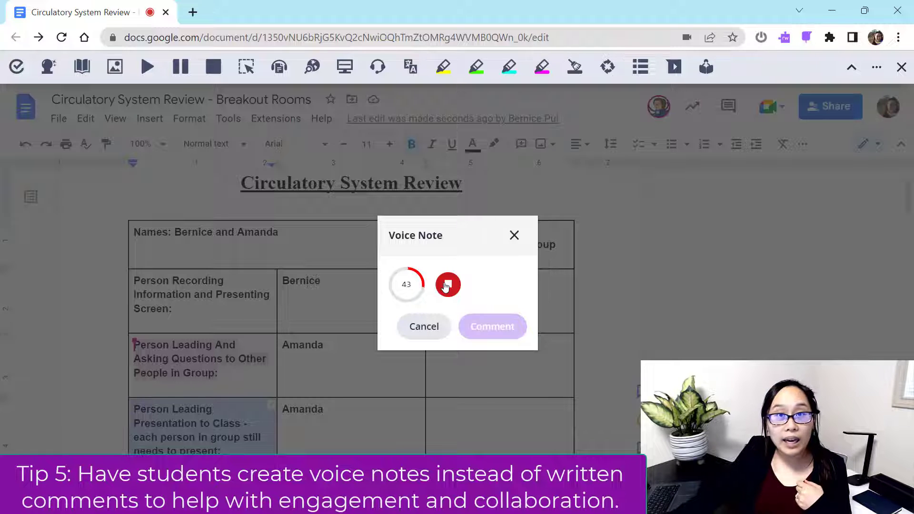
pyautogui.click(447, 285)
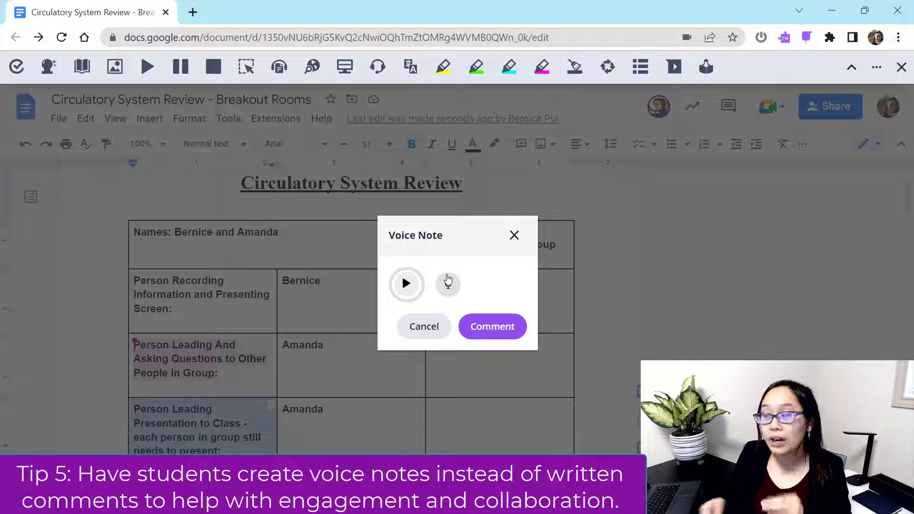
pyautogui.click(516, 324)
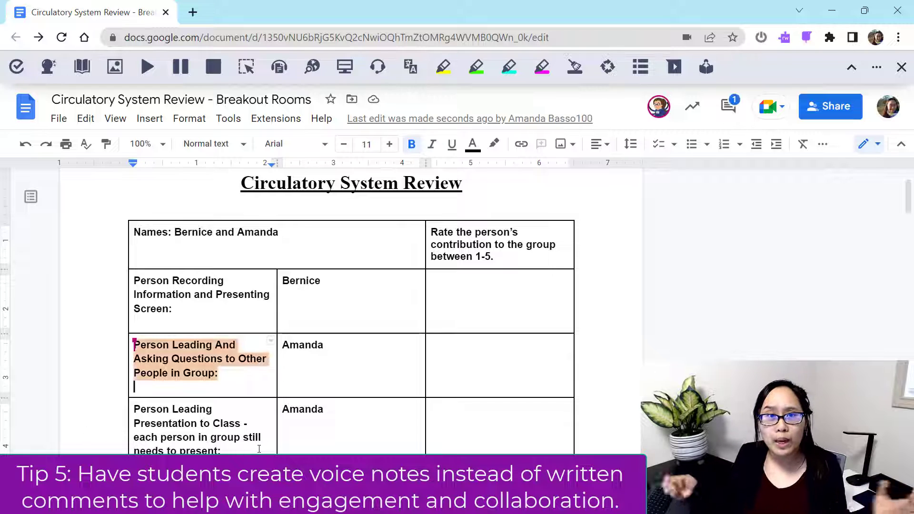
# Locate the collaborator's voice note comment on the "Person Leading And Asking Questions to Other People in Group" cell.
pyautogui.scroll(-5, 259, 449)
pyautogui.click(210, 270)
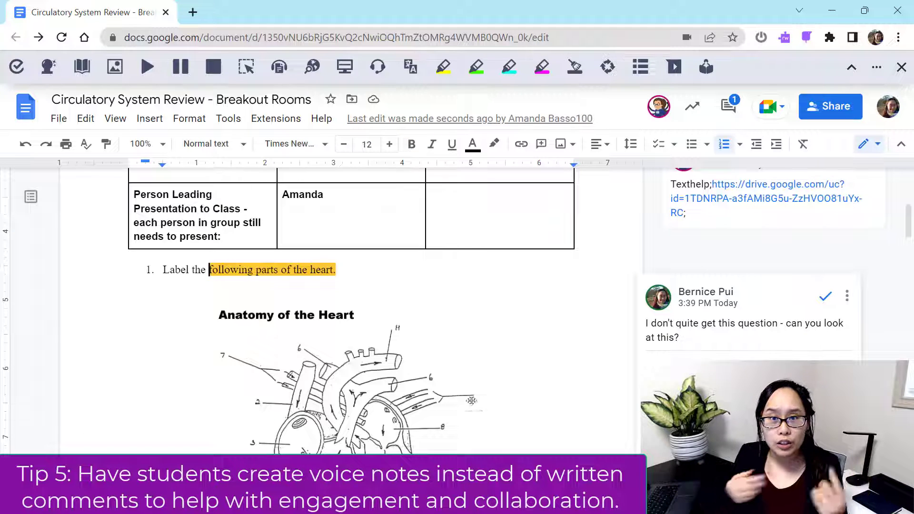
pyautogui.scroll(3, 471, 401)
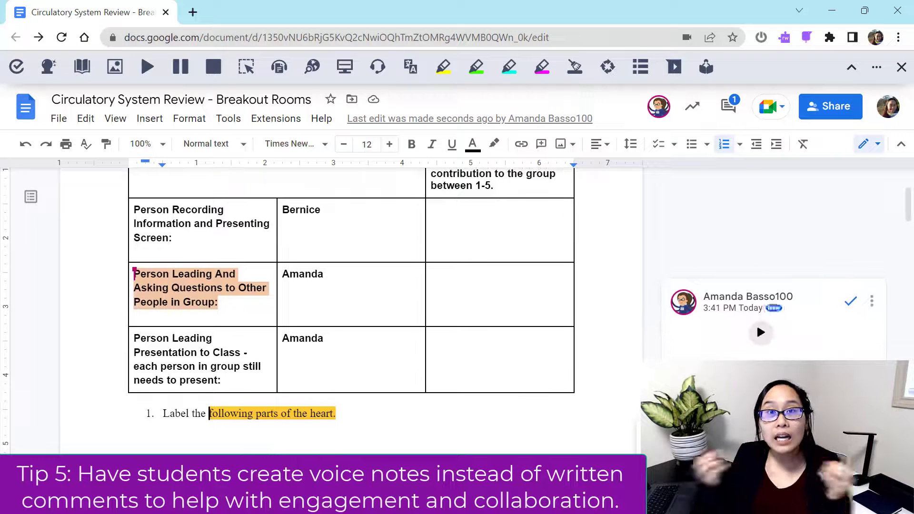